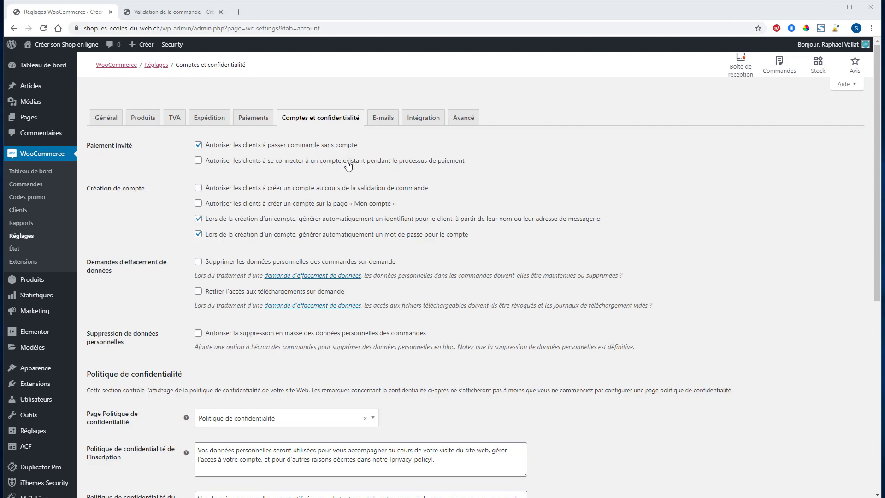
# Step: Allow customers to log in during checkout and to create an account at checkout and on the « Mon compte » page
pyautogui.click(199, 161)
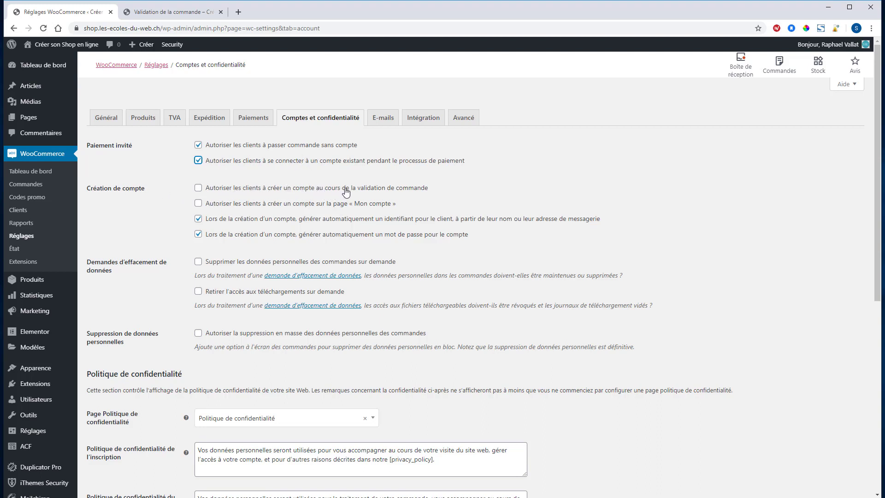
pyautogui.click(198, 188)
pyautogui.click(199, 203)
# Step: Enable removal of personal order data and download access on request, plus bulk removal of personal data from orders
pyautogui.click(198, 262)
pyautogui.click(198, 292)
pyautogui.click(198, 333)
# Step: Set the personal data retention to 1 month for inactive accounts and 30 days for pending orders
pyautogui.scroll(-3, 251, 304)
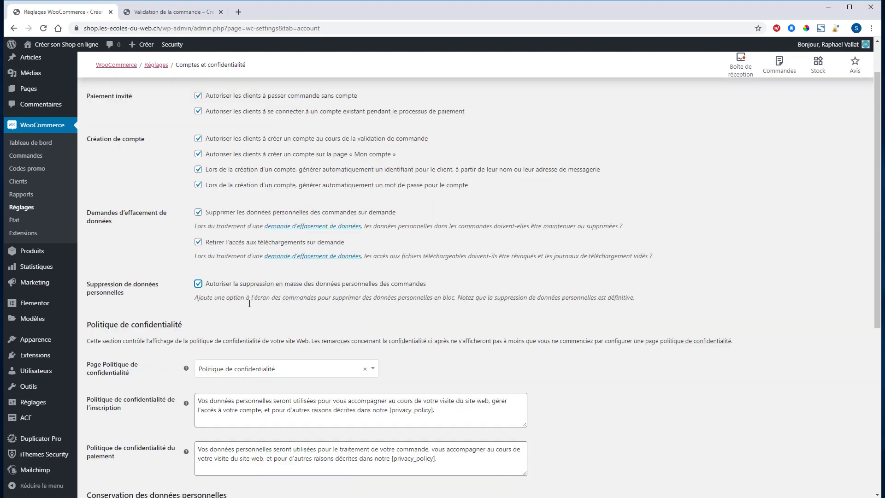
pyautogui.scroll(-2, 203, 241)
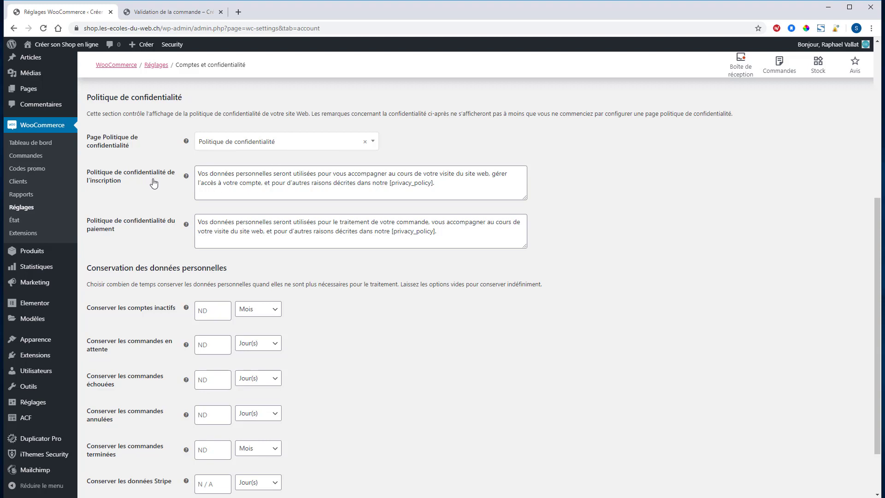
pyautogui.moveTo(210, 174); pyautogui.dragTo(413, 174)
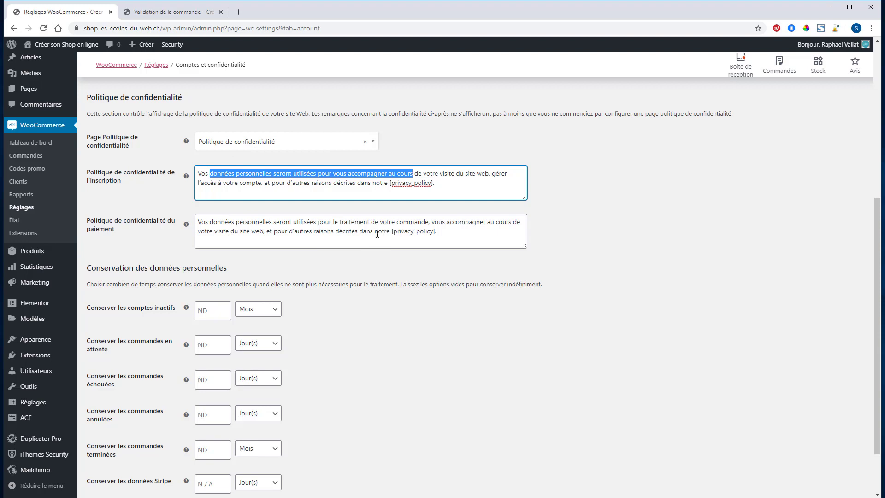
pyautogui.scroll(-2, 331, 272)
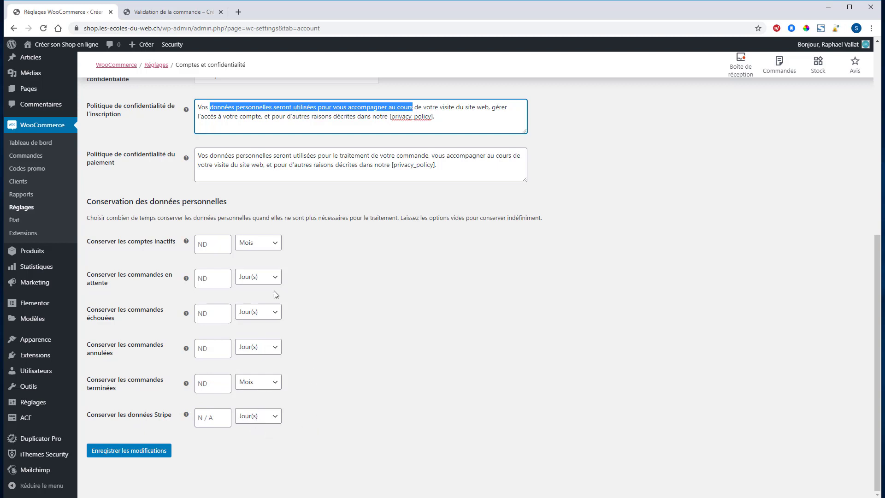
pyautogui.click(209, 249)
pyautogui.write('1')
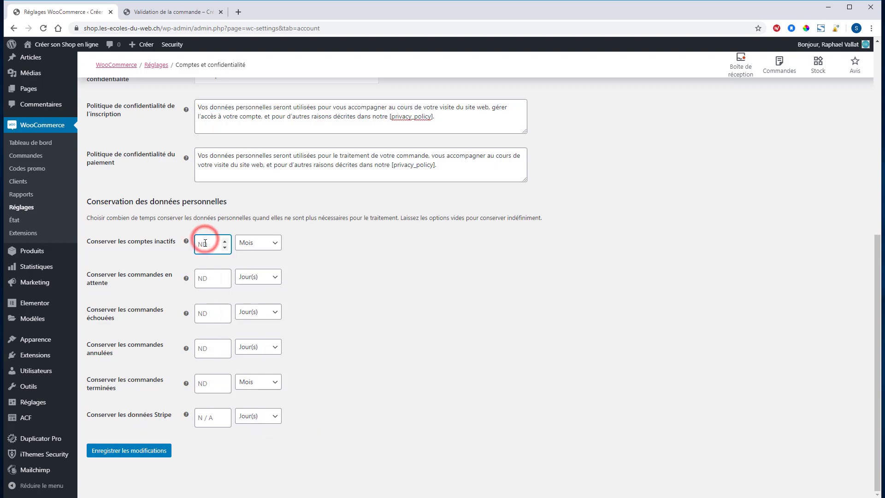
pyautogui.click(206, 279)
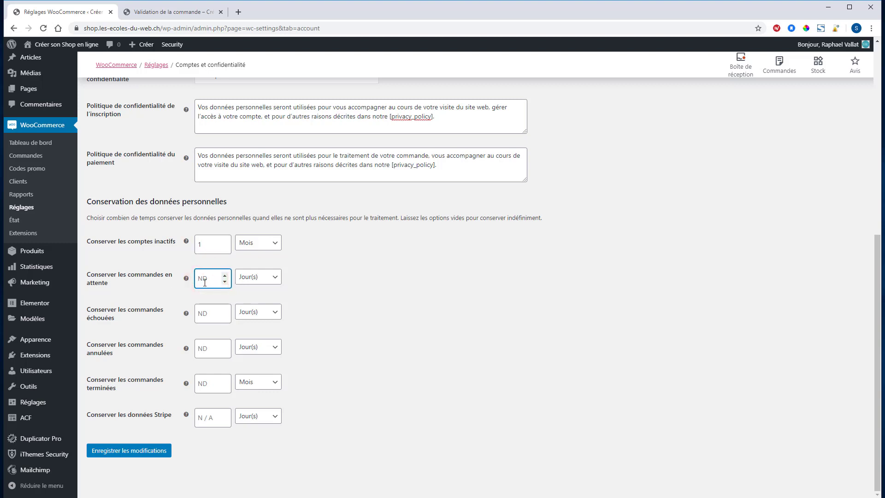
pyautogui.write('30')
# Step: Set the retention to 30 days for failed and cancelled orders and 3 months for completed orders
pyautogui.click(204, 317)
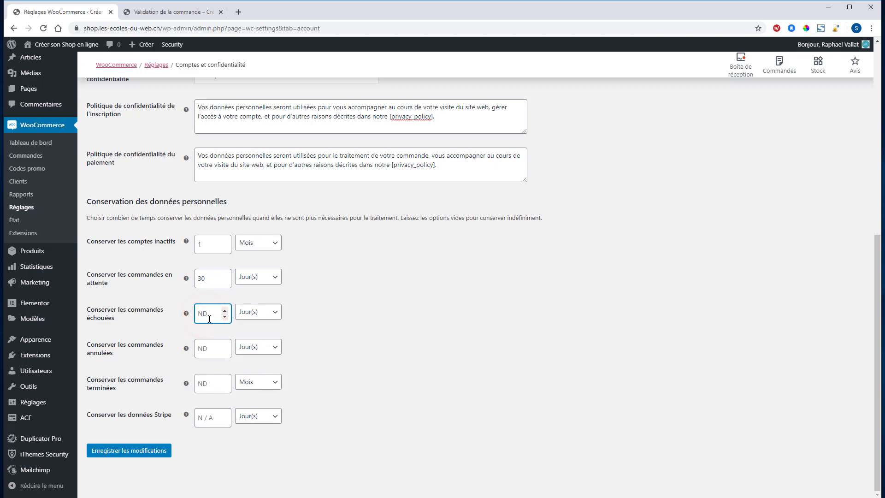
pyautogui.write('30')
pyautogui.click(206, 347)
pyautogui.write('30')
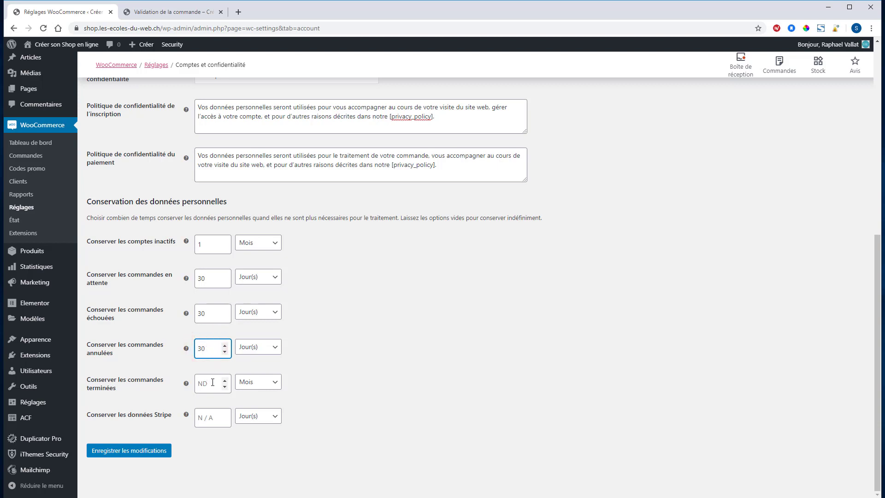
pyautogui.click(213, 381)
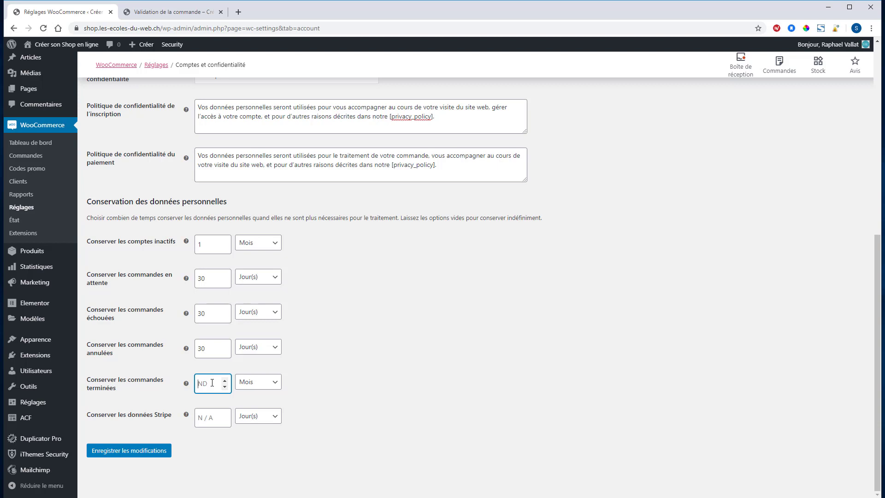
pyautogui.write('3')
# Step: Try to save the settings with a Stripe data retention of 0 days
pyautogui.click(206, 419)
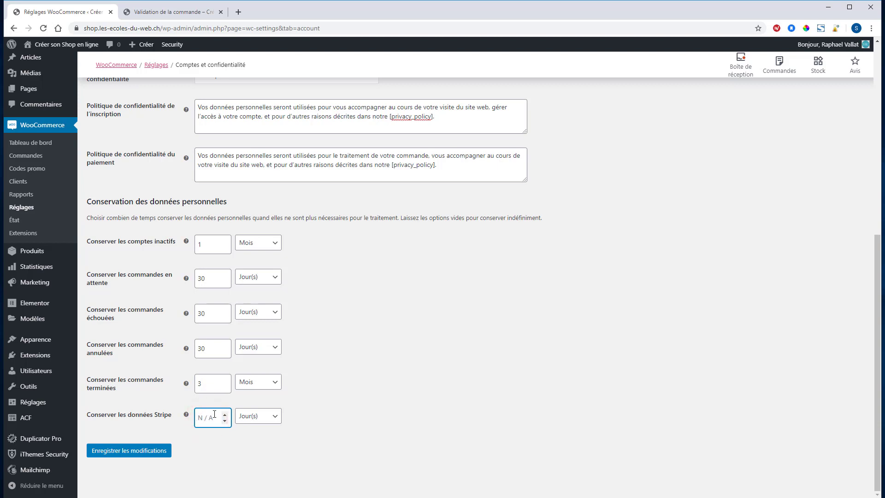
pyautogui.click(342, 395)
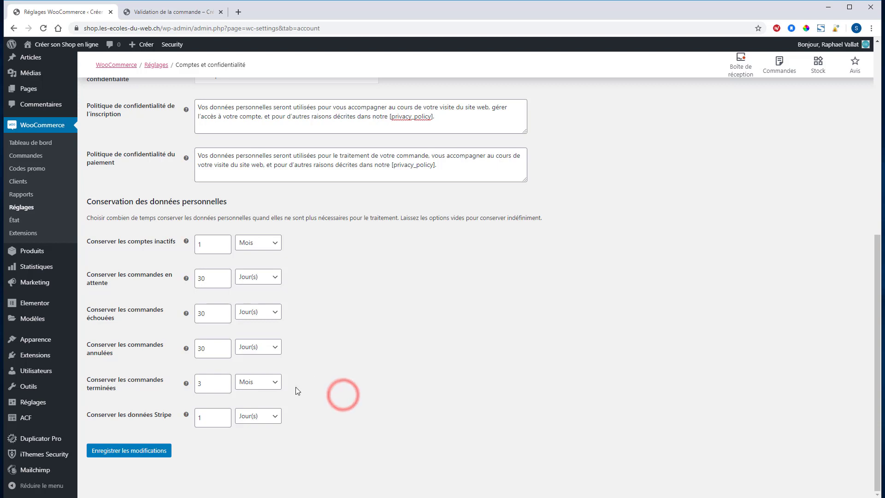
pyautogui.doubleClick(200, 420)
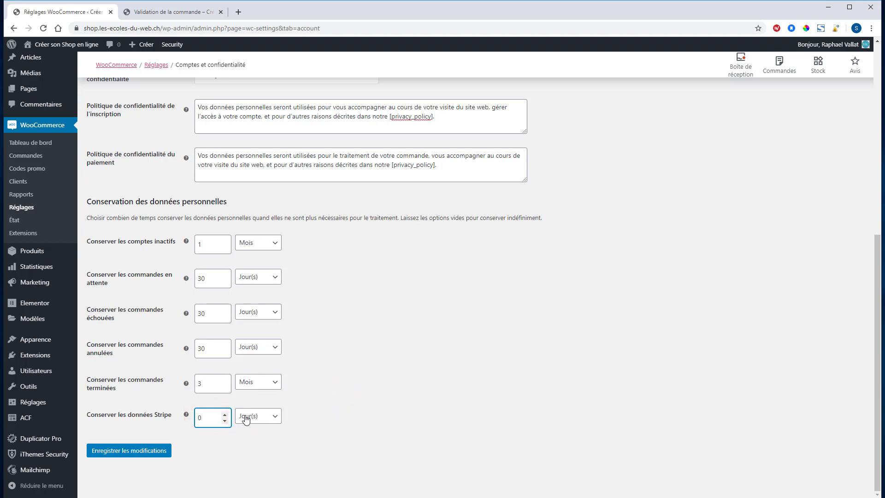
pyautogui.write('0')
pyautogui.click(149, 453)
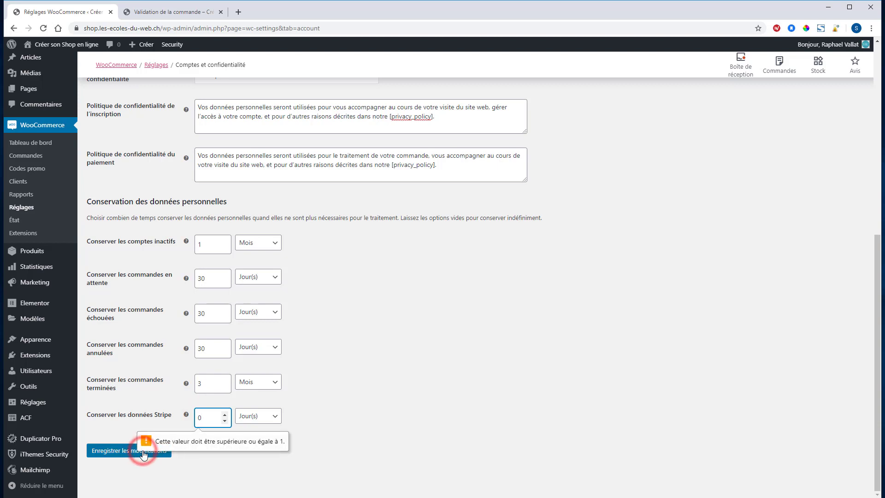
# Step: Set the Stripe data retention to 1 day and save the account and privacy settings
pyautogui.click(199, 418)
pyautogui.click(242, 416)
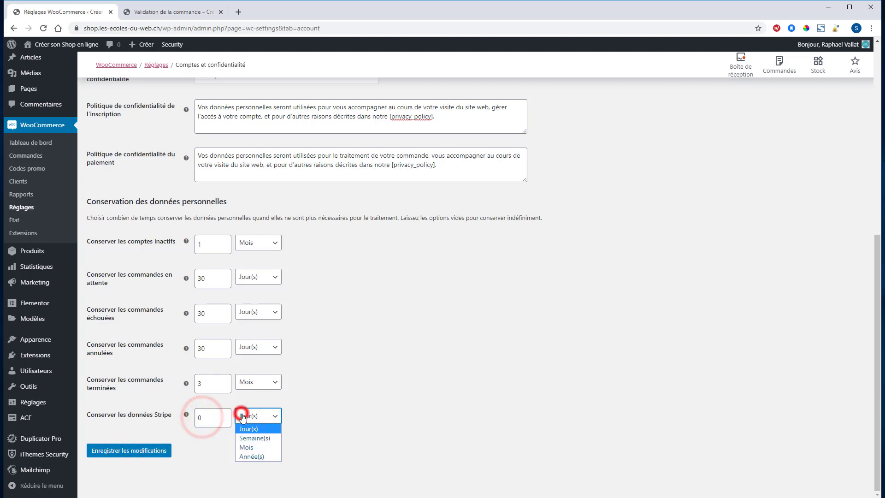
pyautogui.click(204, 417)
pyautogui.doubleClick(205, 418)
pyautogui.write('1')
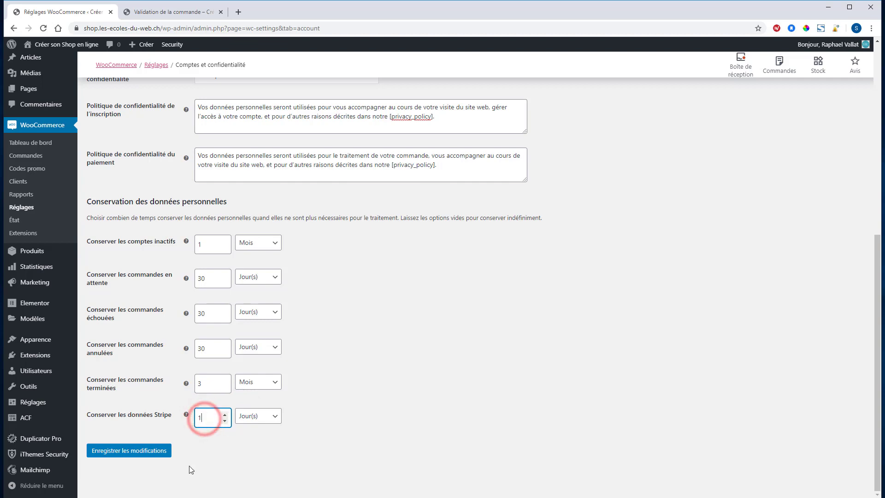
pyautogui.click(141, 452)
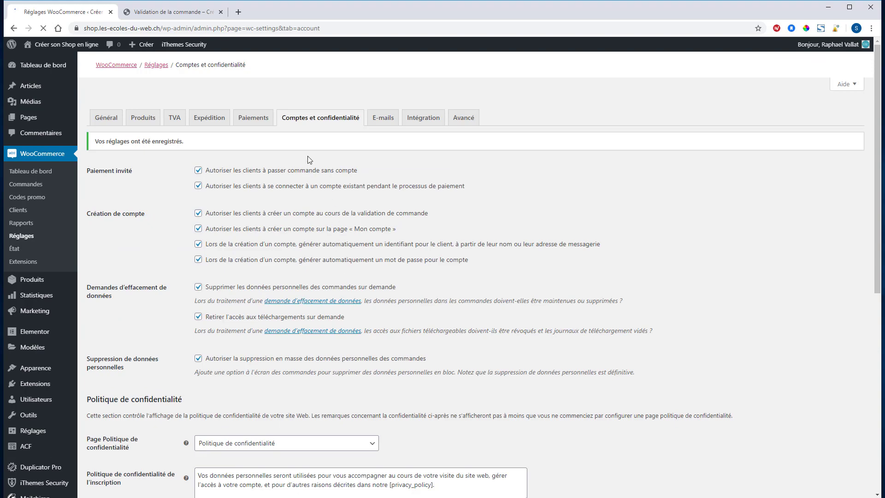
# Step: Open the WooCommerce e-mail settings and review the notification list and the sender name and address
pyautogui.click(382, 118)
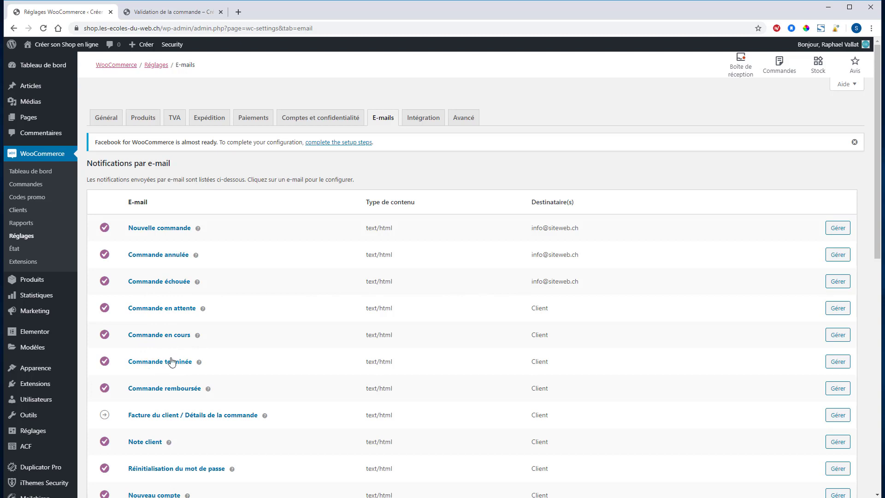
pyautogui.scroll(-4, 167, 414)
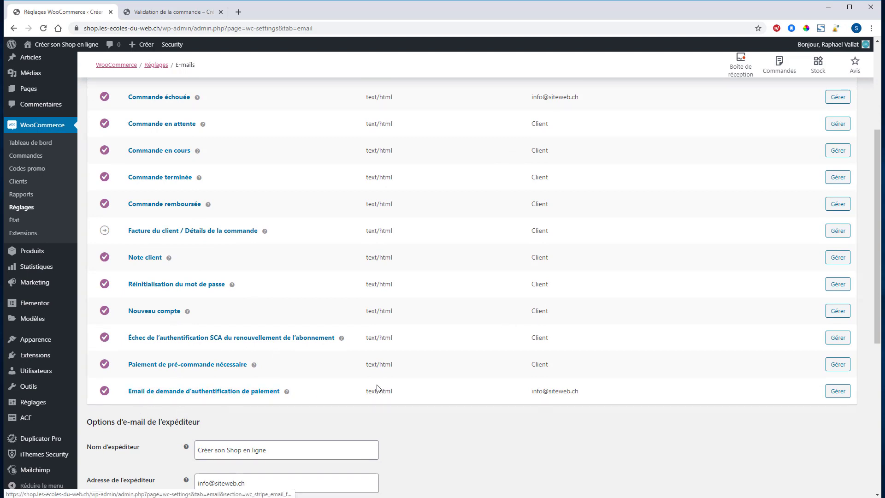
pyautogui.scroll(-7, 406, 379)
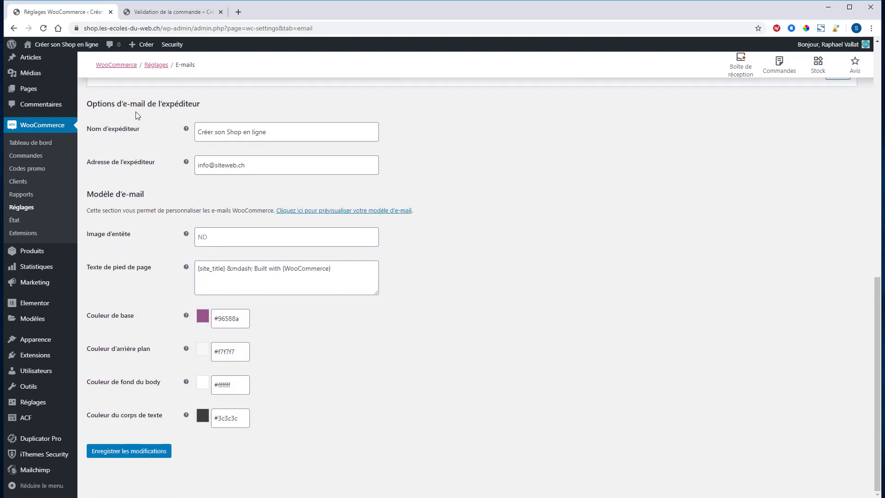
pyautogui.moveTo(276, 132); pyautogui.dragTo(187, 133)
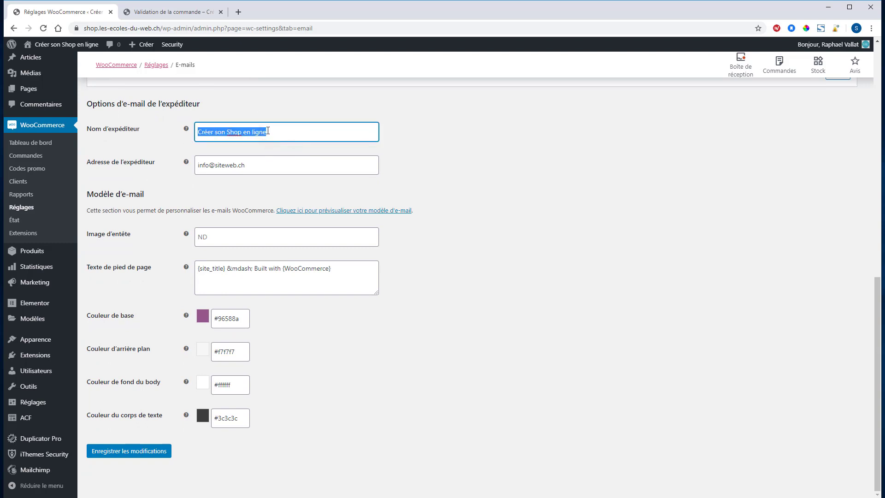
pyautogui.tripleClick(255, 166)
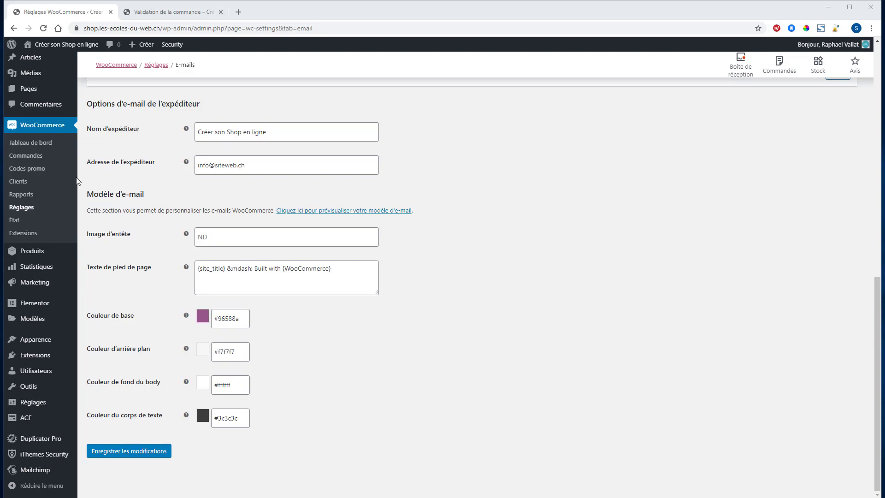
# Step: Open the media library in a separate tab and copy the file link of the ecoles-du-web.png logo
pyautogui.moveTo(31, 73)
pyautogui.middleClick(95, 74)
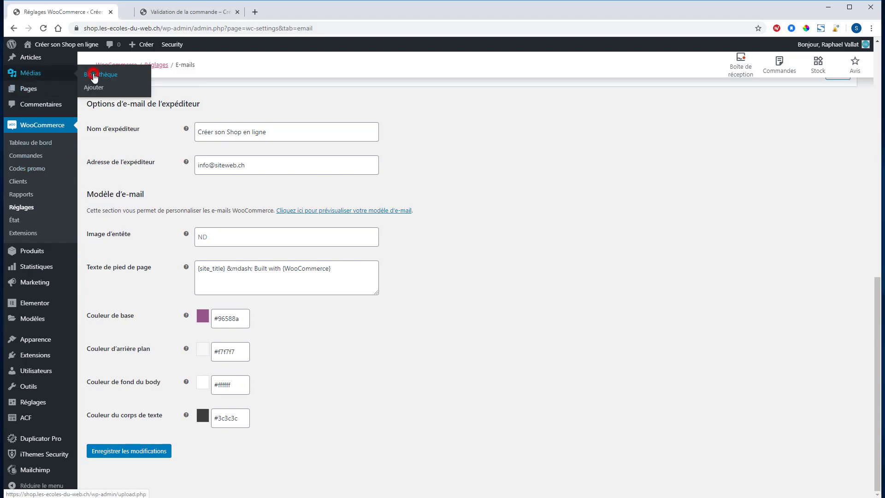
pyautogui.click(152, 13)
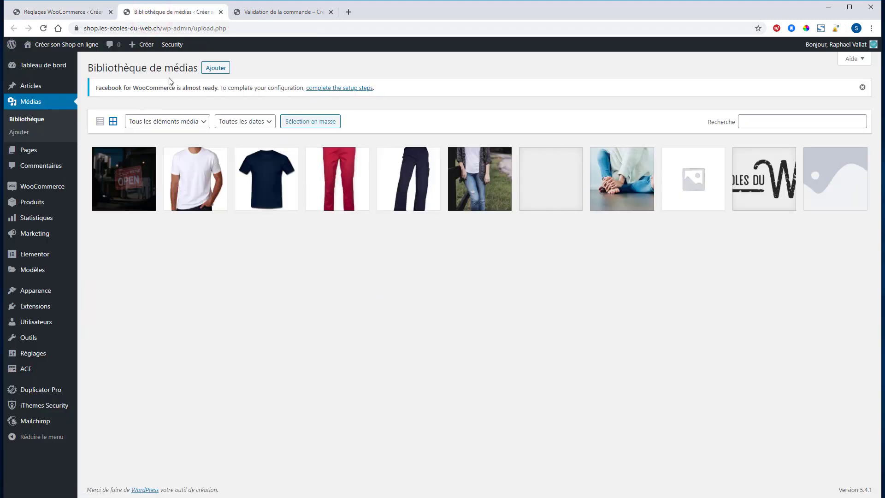
pyautogui.click(758, 180)
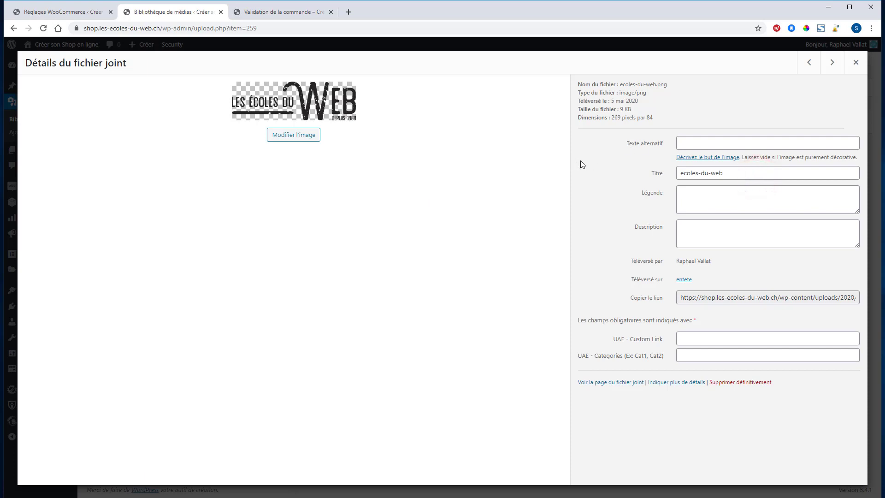
pyautogui.click(681, 297)
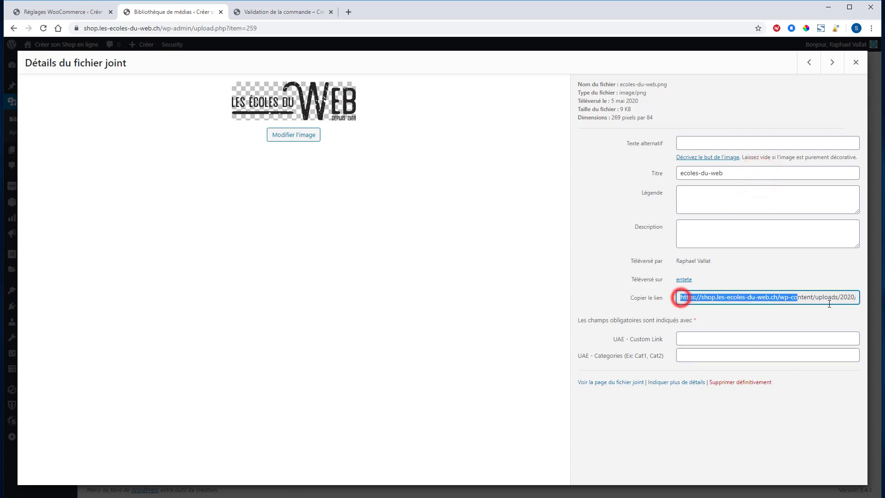
pyautogui.click(857, 297)
pyautogui.click(848, 297)
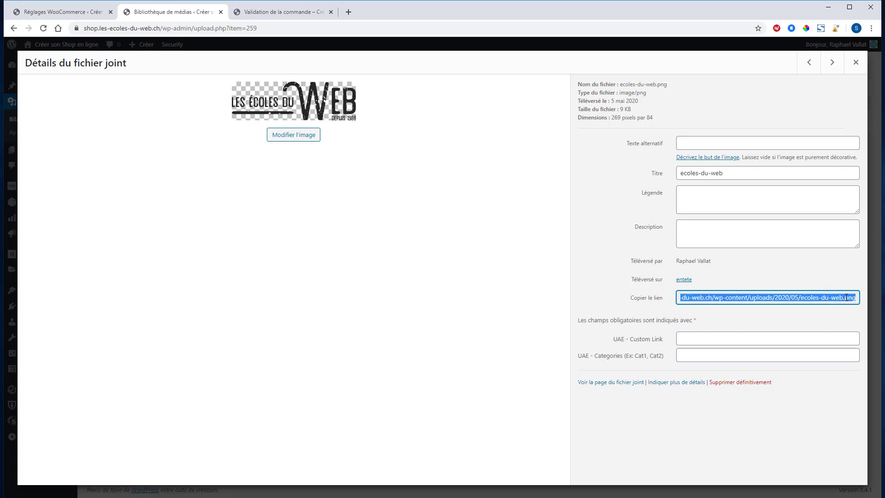
# Step: Paste the copied logo link as the header image of the WooCommerce e-mail template
pyautogui.click(92, 12)
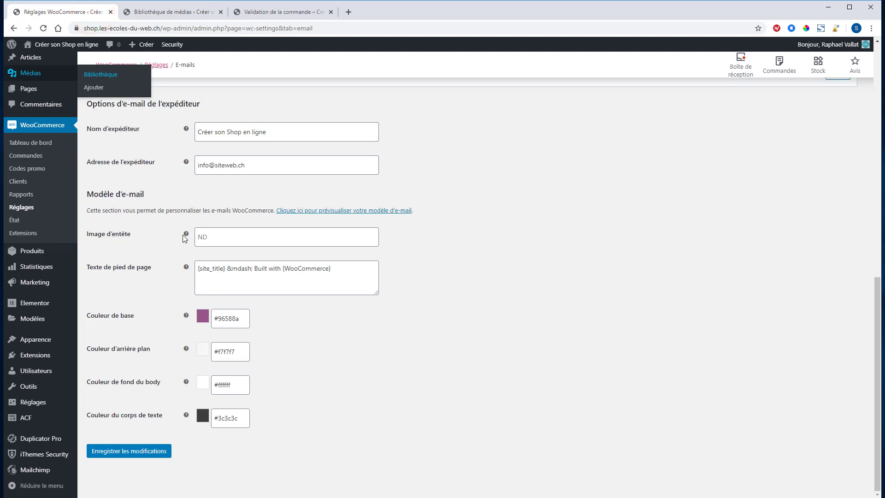
pyautogui.click(161, 239)
pyautogui.hotkey('ctrl', 'v')
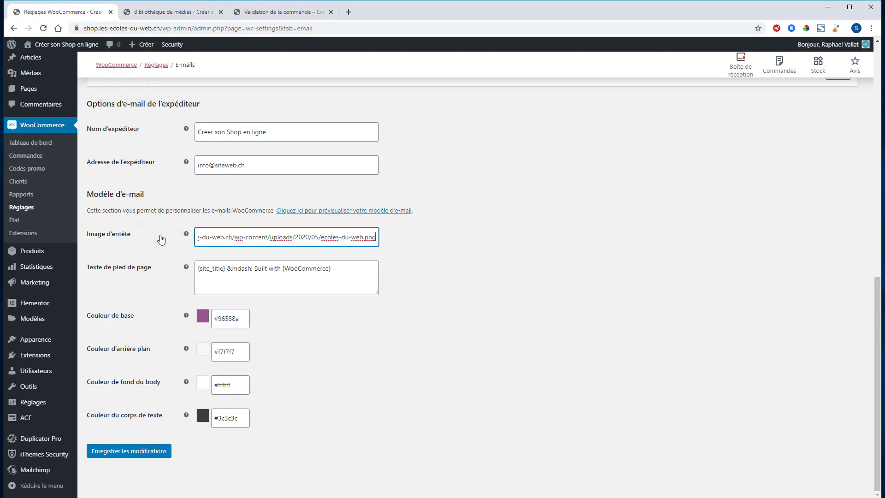
pyautogui.click(452, 336)
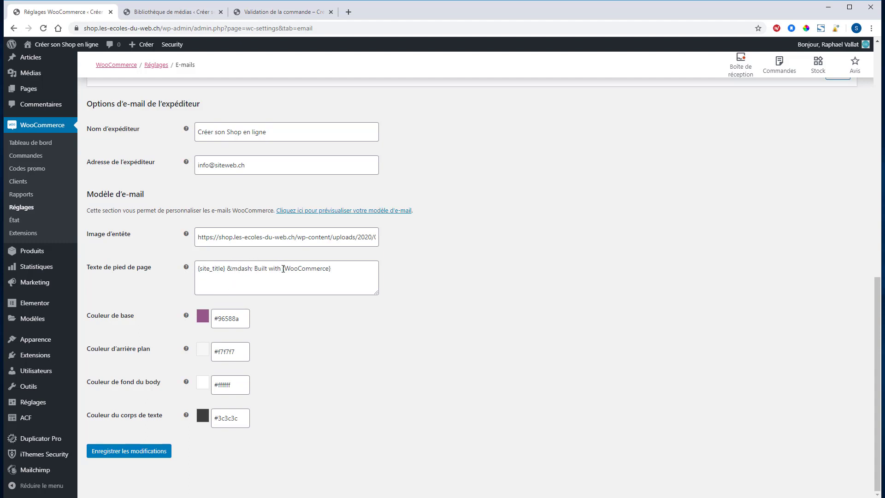
# Step: Shorten the e-mail footer text to {site_title} by removing the dash code and the WooCommerce mention
pyautogui.click(256, 270)
pyautogui.hotkey('shift', 'End')
pyautogui.press('BackSpace')
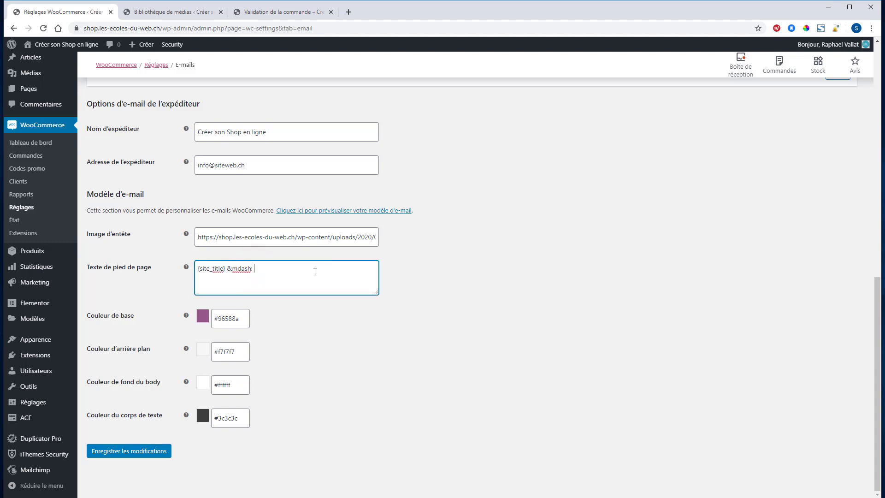
pyautogui.moveTo(287, 271); pyautogui.dragTo(226, 271)
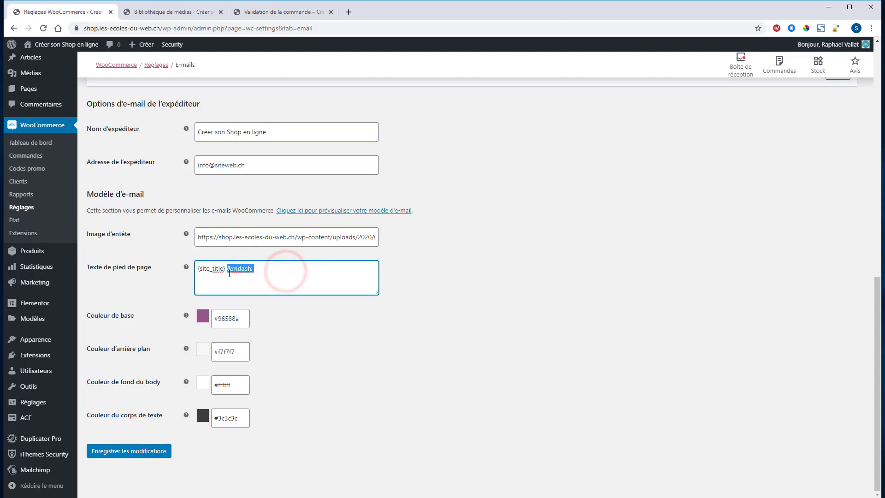
pyautogui.press('BackSpace')
# Step: Change the base colour of the e-mail template to the green #67da72
pyautogui.click(201, 317)
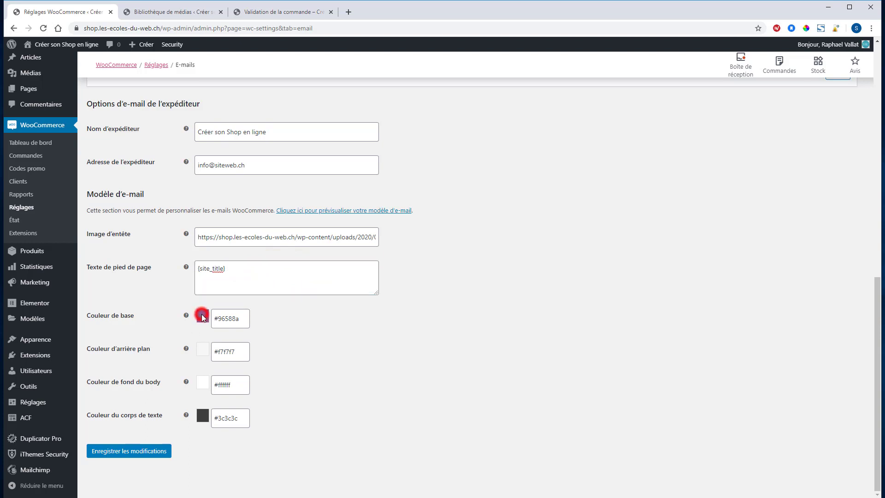
pyautogui.click(222, 317)
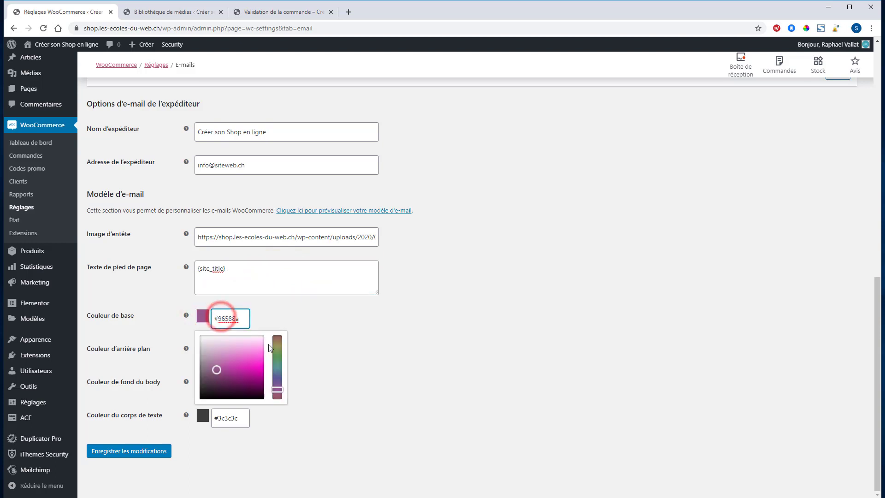
pyautogui.click(278, 351)
pyautogui.click(278, 358)
pyautogui.click(240, 359)
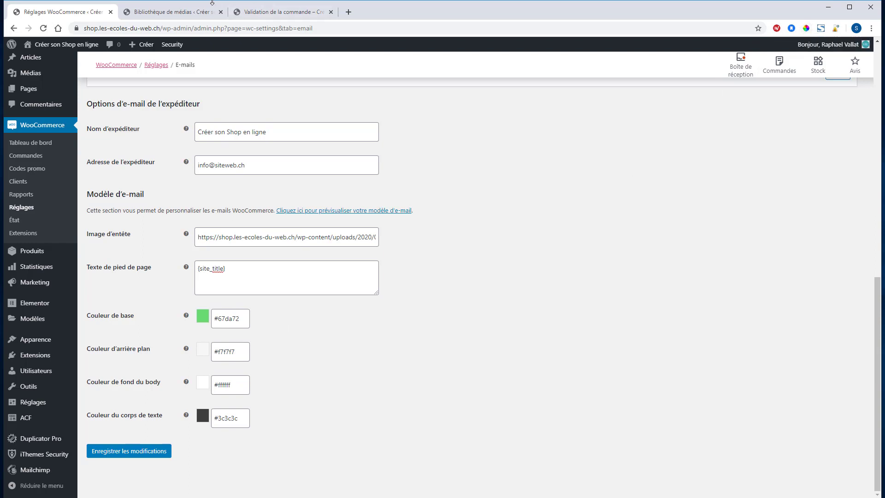
# Step: Sample the dark lettering colour of the ecoles-du-web.png logo in the media library with the ColorPick Eyedropper and copy its hex code
pyautogui.click(180, 12)
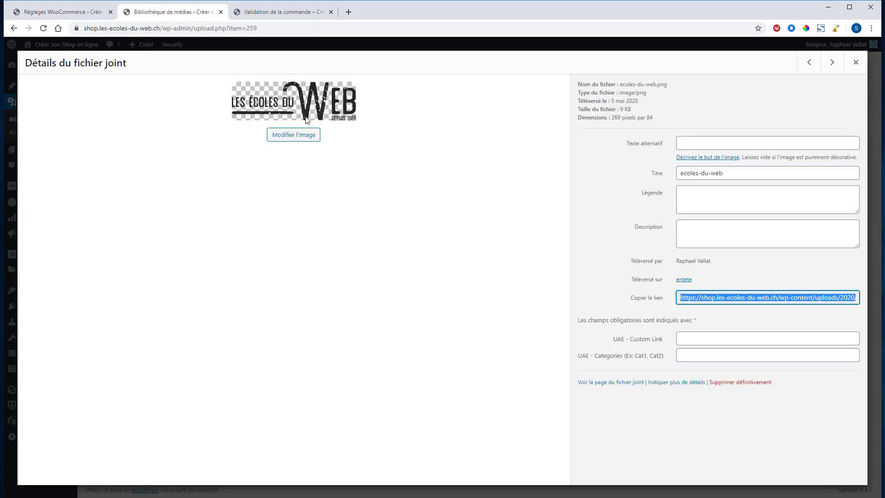
pyautogui.click(805, 29)
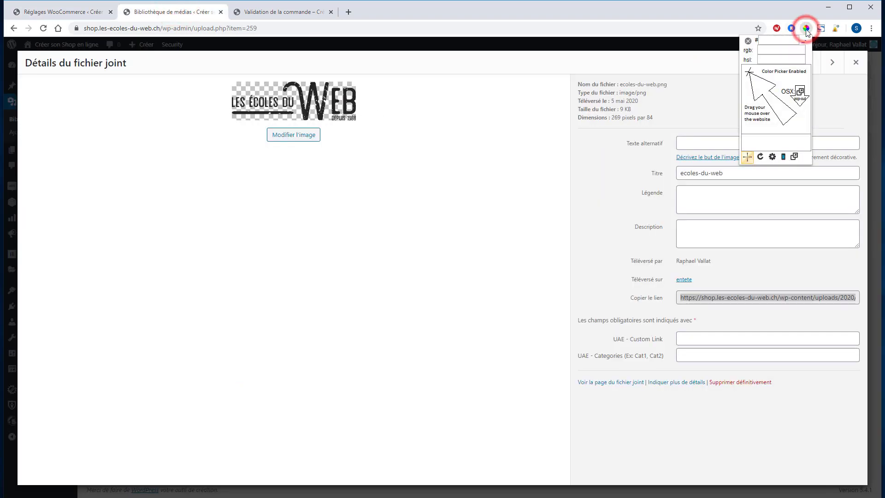
pyautogui.click(305, 114)
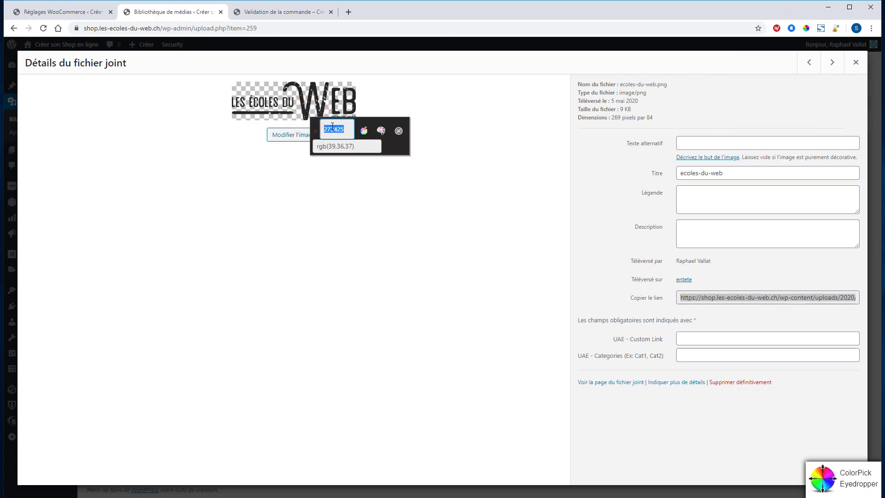
pyautogui.click(399, 132)
# Step: Set the base colour of the WooCommerce e-mail template to the sampled logo colour #272425
pyautogui.click(58, 12)
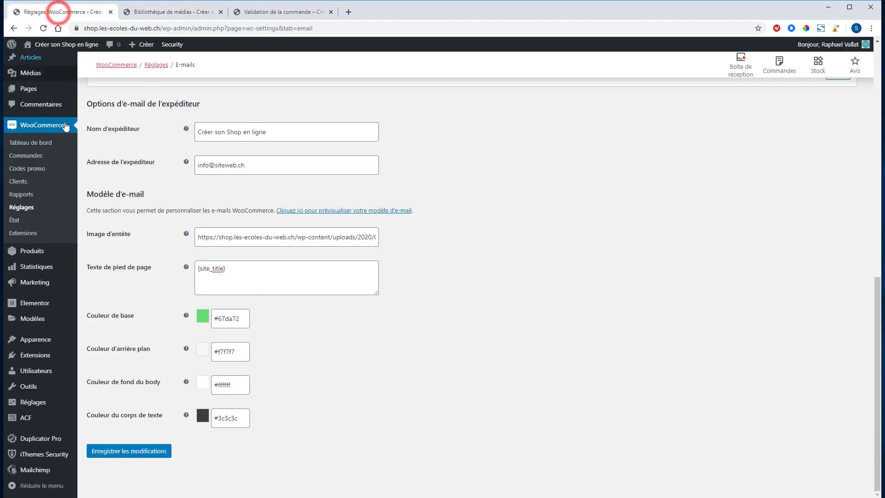
pyautogui.click(239, 318)
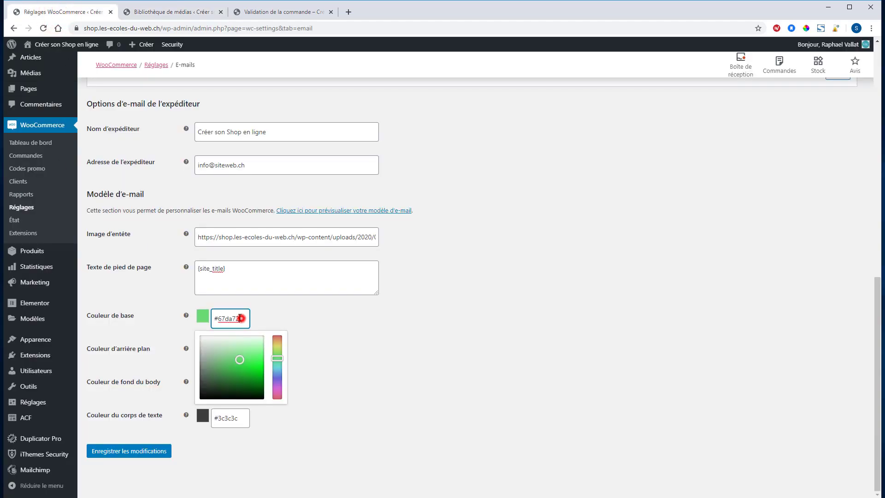
pyautogui.tripleClick(242, 318)
pyautogui.write('#272425')
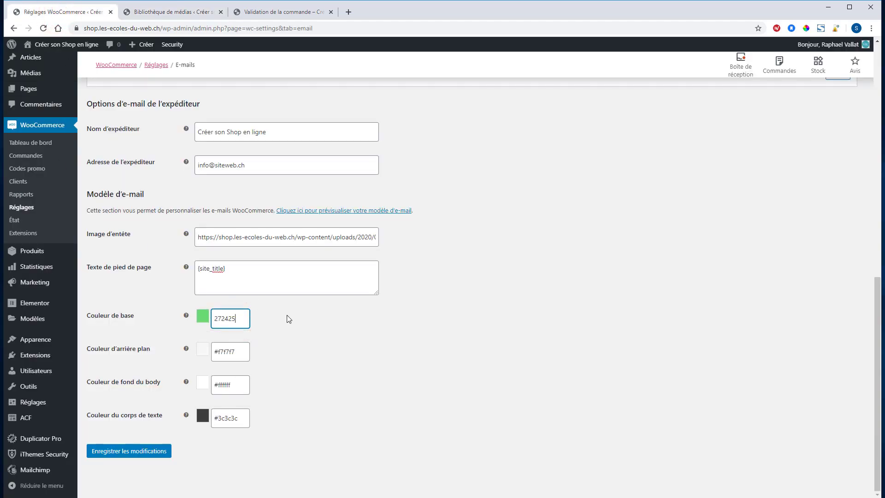
pyautogui.click(298, 319)
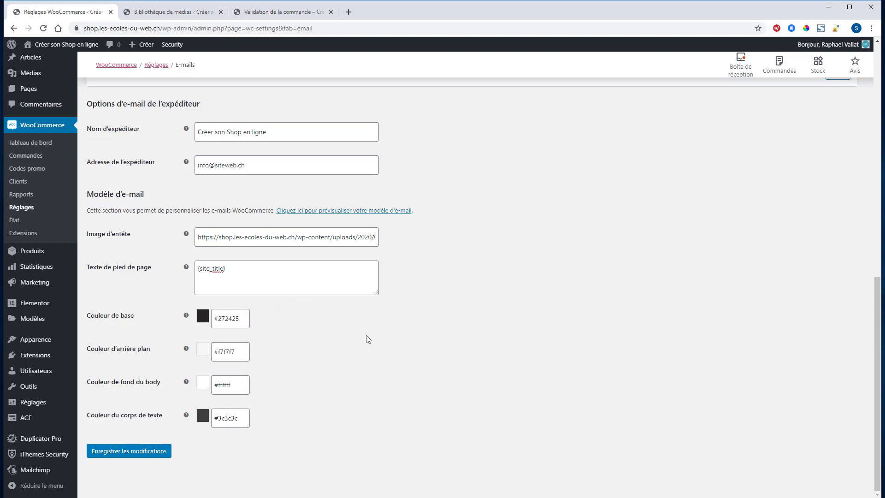
# Step: Open the management page of the Nouvelle commande e-mail notification and examine the file path of its HTML template
pyautogui.scroll(8, 553, 299)
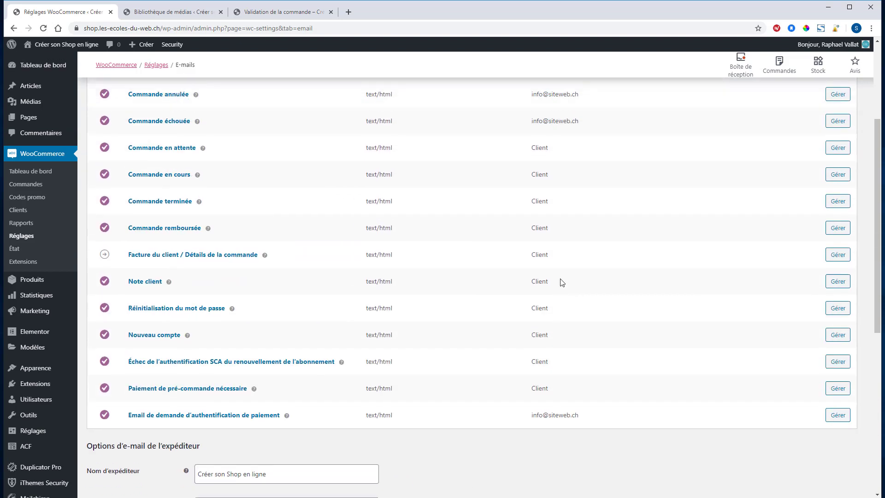
pyautogui.scroll(4, 562, 281)
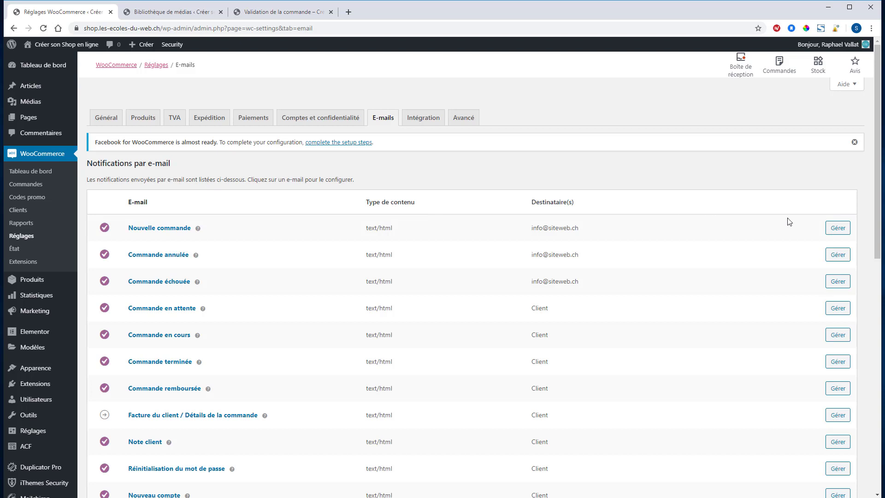
pyautogui.click(838, 227)
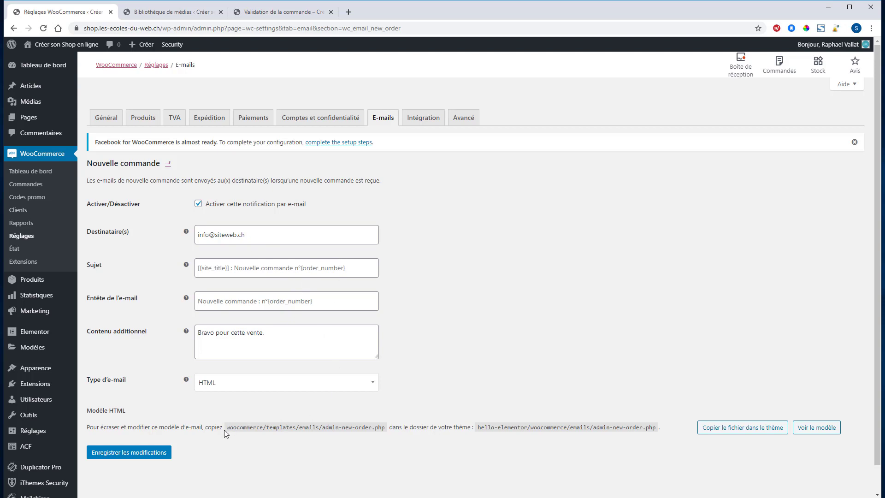
pyautogui.moveTo(225, 426); pyautogui.dragTo(396, 427)
pyautogui.click(486, 379)
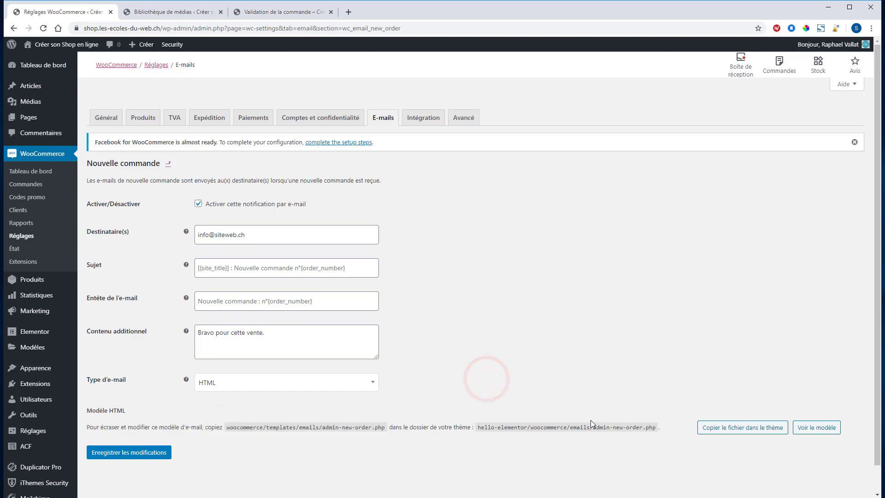